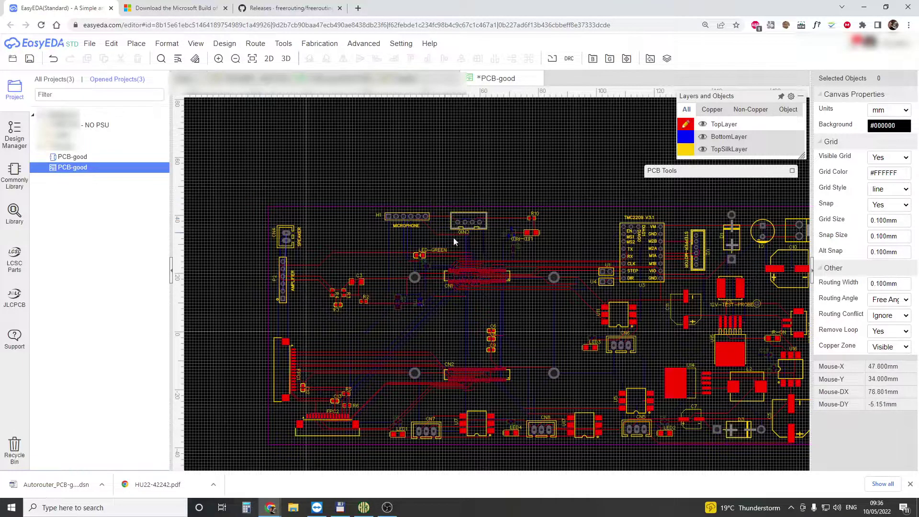
Examine the routed tracks around connector CN1 on the PCB-good board.
scroll(487, 260, "up", 3)
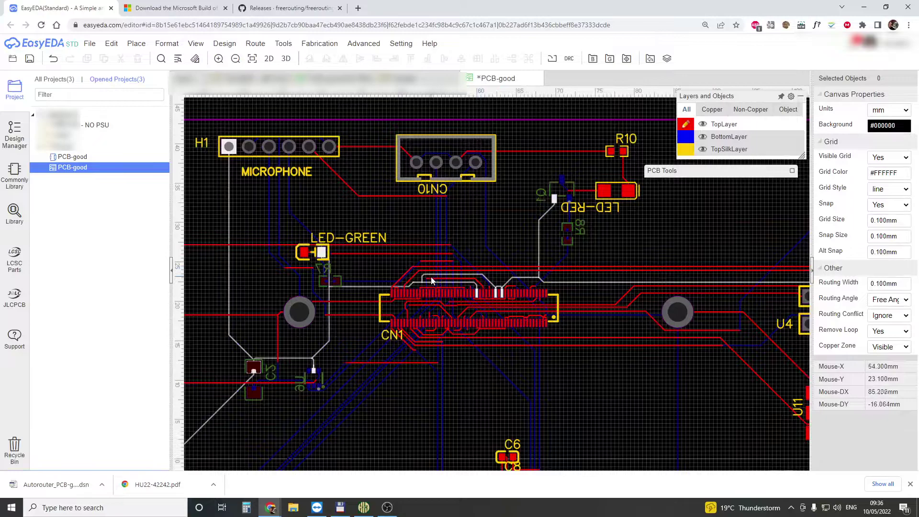
scroll(425, 267, "down", 2)
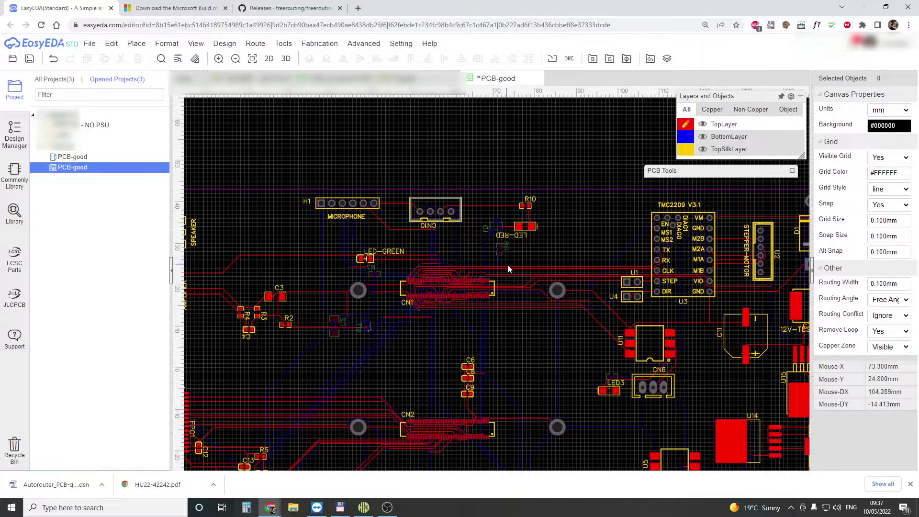
scroll(551, 269, "down", 2)
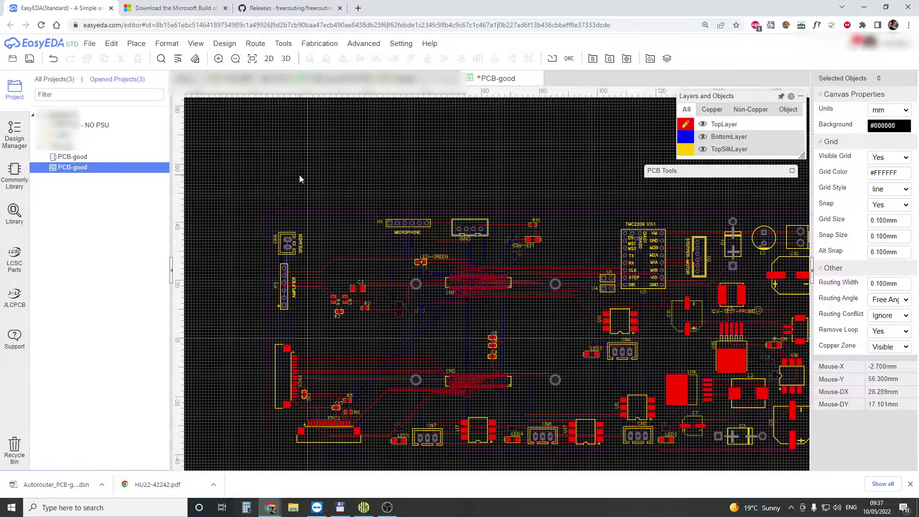
Review the Freerouting v1.5.0 release notes on GitHub and locate the freerouting-1.5.0.jar download in its assets.
left_click(287, 8)
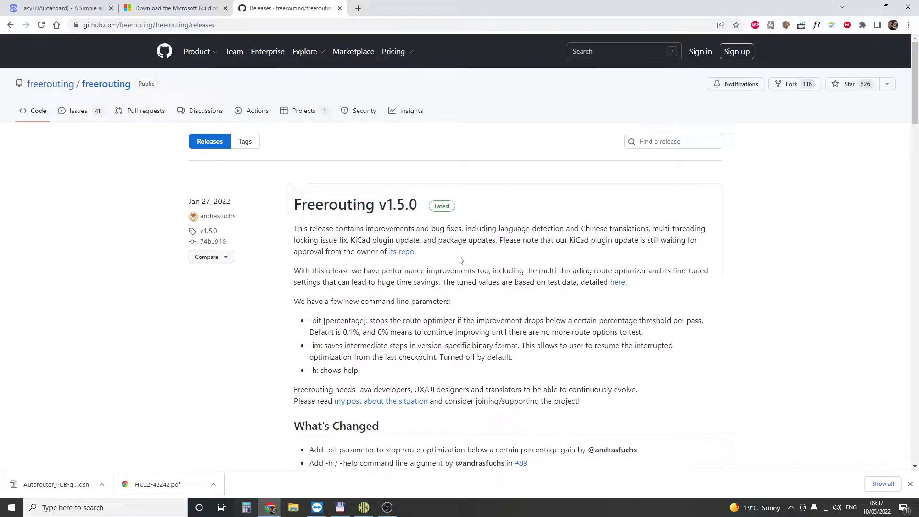
scroll(461, 259, "down", 1)
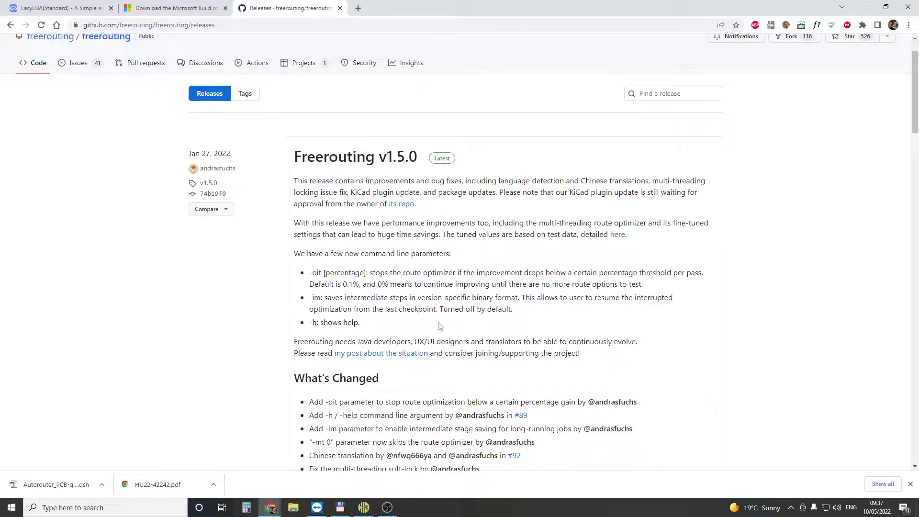
scroll(433, 321, "down", 8)
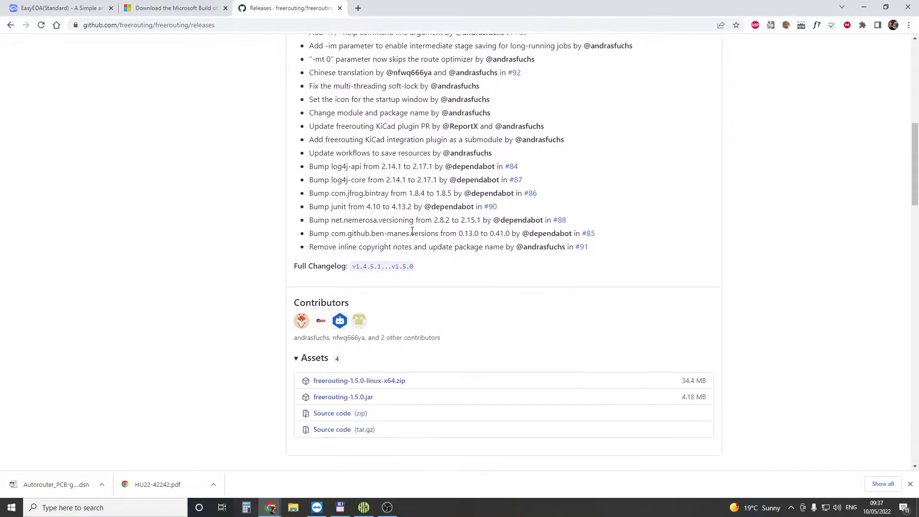
scroll(413, 231, "down", 1)
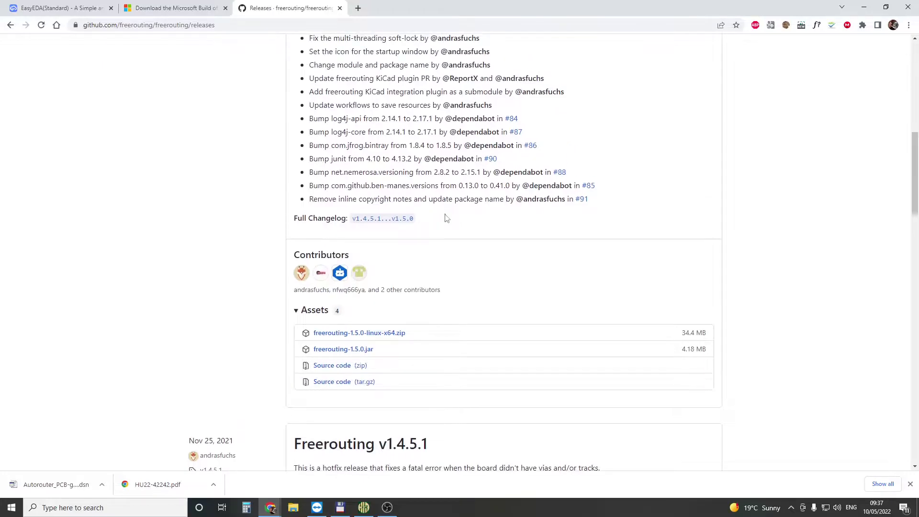
scroll(445, 243, "up", 10)
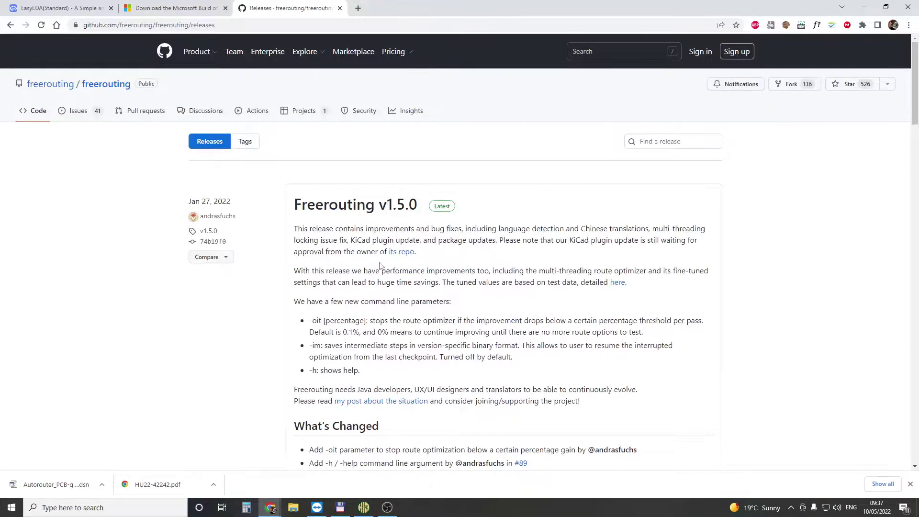
left_click_drag(237, 25, 215, 25)
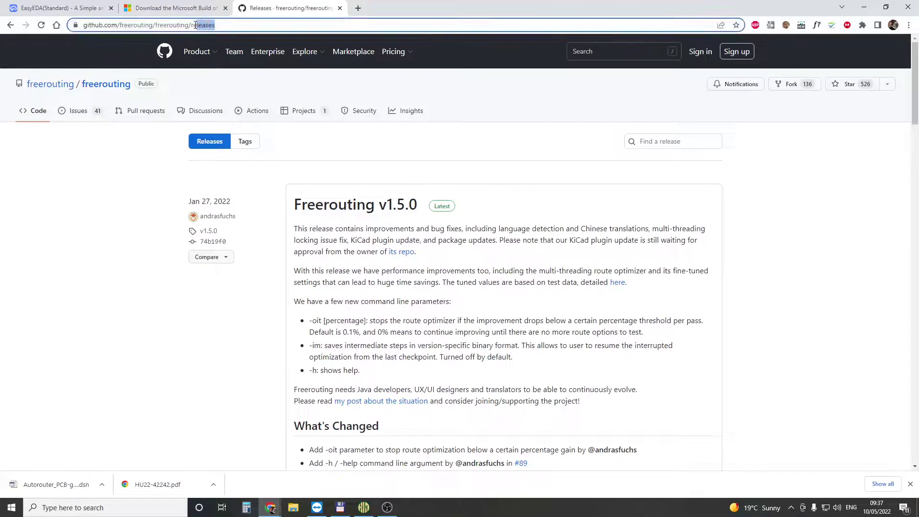
left_click(334, 249)
scroll(354, 254, "down", 10)
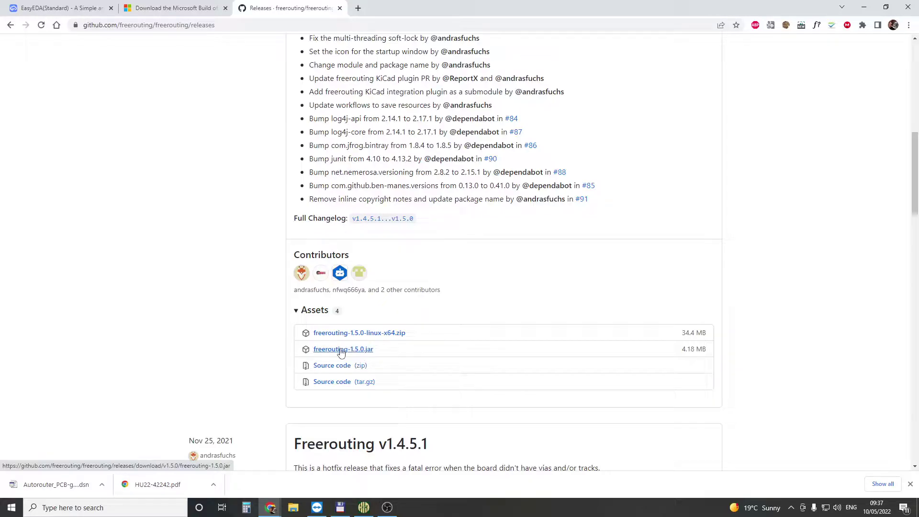
Switch to Total Commander and try to run freerouting-1.5.0.jar with its default program.
left_click(340, 507)
key("Tab")
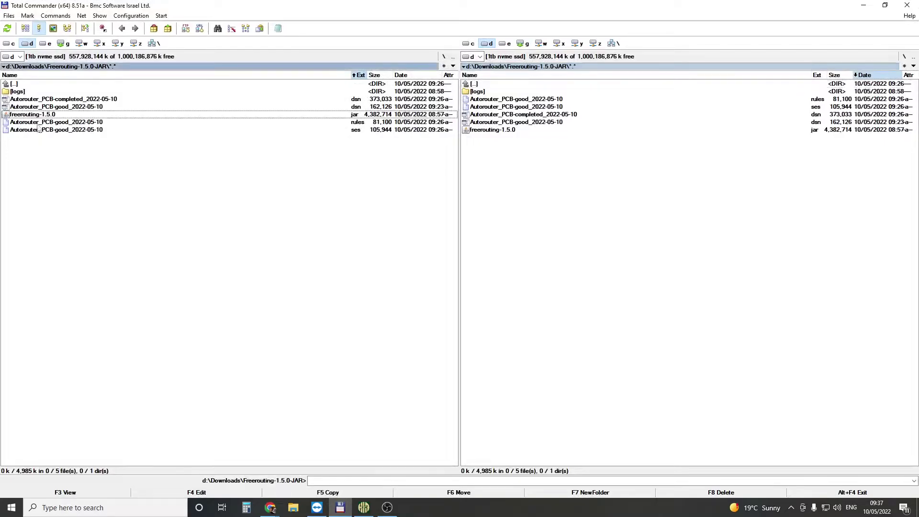
key("space")
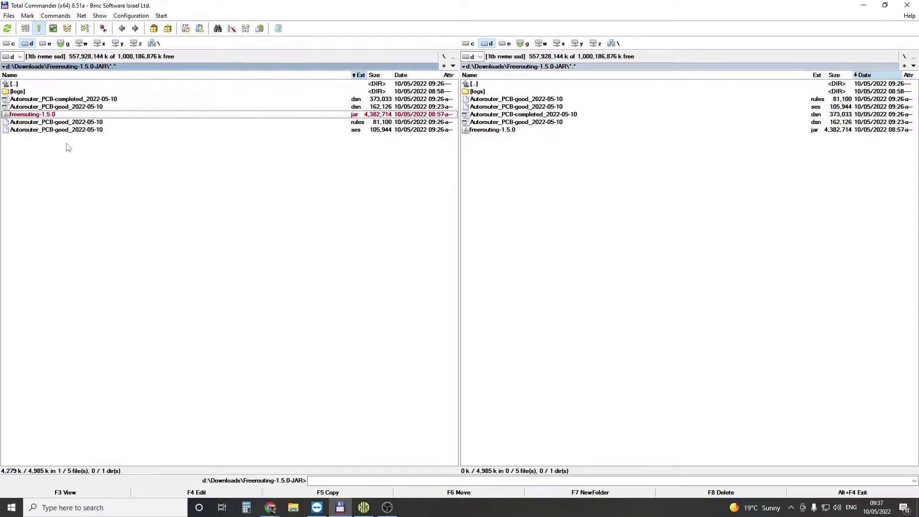
left_click(182, 119)
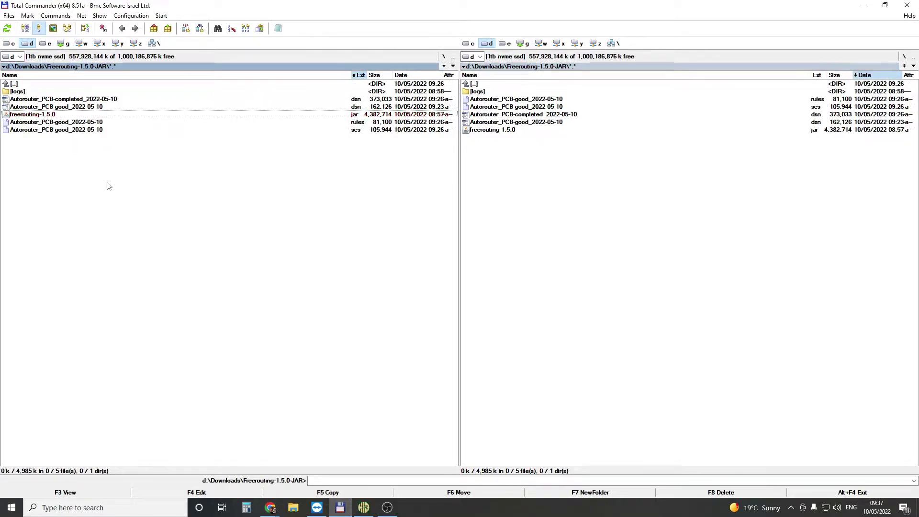
double_click(50, 117)
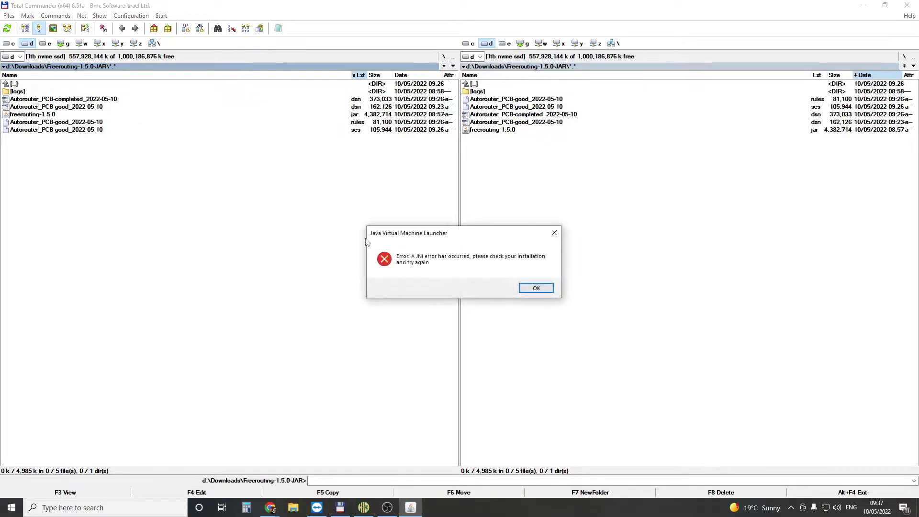
left_click(554, 233)
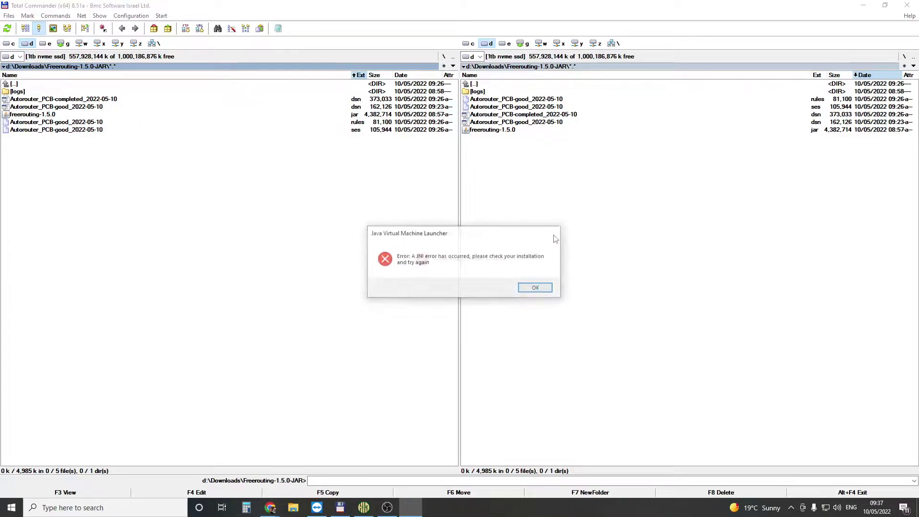
left_click(491, 286)
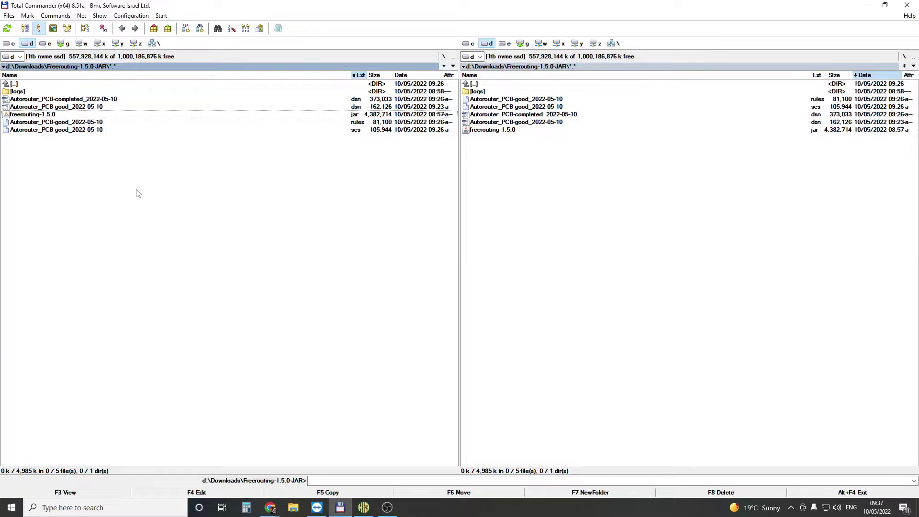
Switch to Chrome and view the OpenJDK 17 package downloads on the Microsoft Build of OpenJDK page.
mouse_move(270, 508)
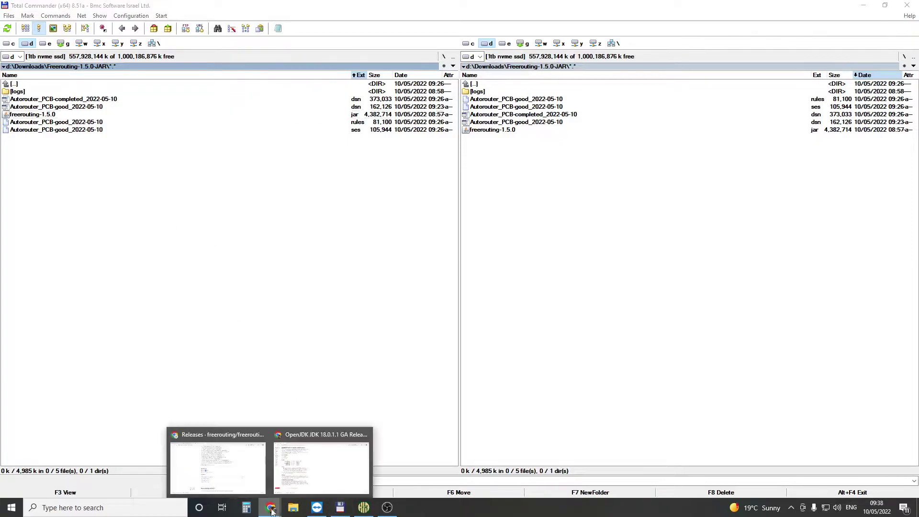
left_click(214, 465)
left_click(184, 7)
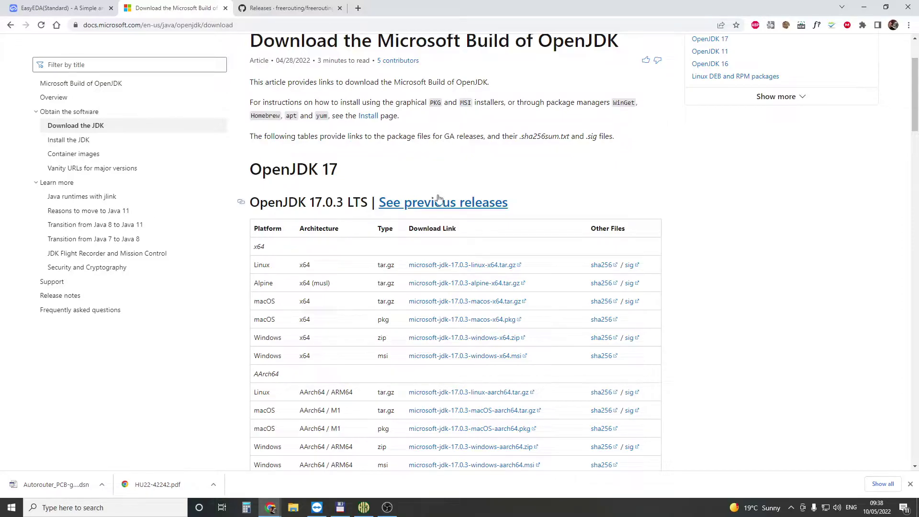
scroll(437, 220, "down", 1)
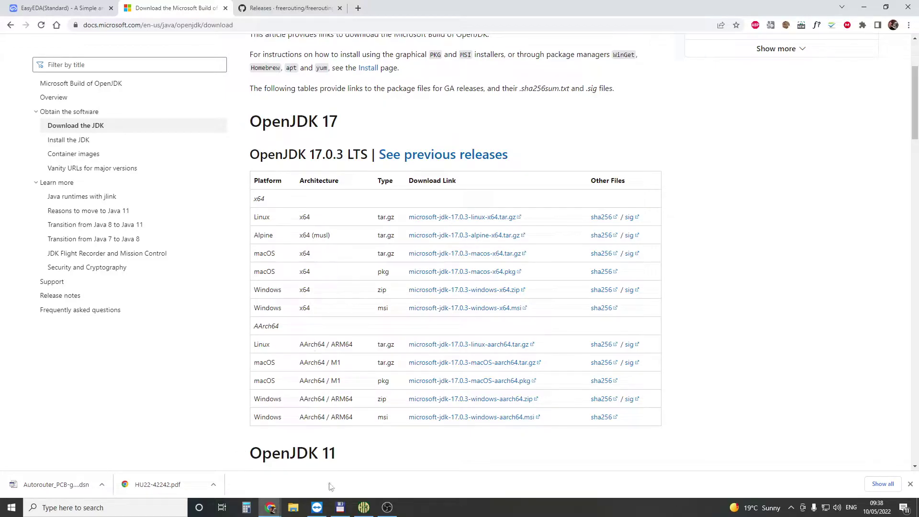
Switch to Total Commander and launch freerouting-1.5.0.jar with the OpenJDK Platform binary.
left_click(340, 507)
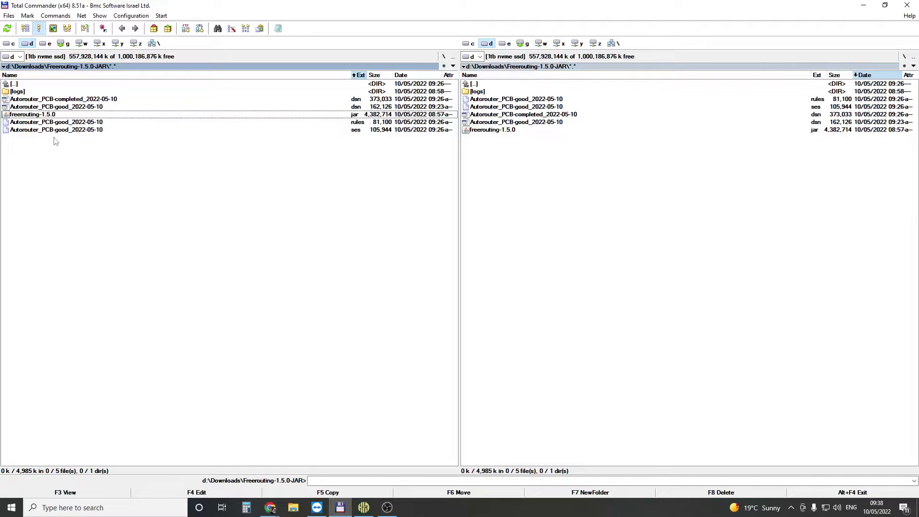
right_click(52, 116)
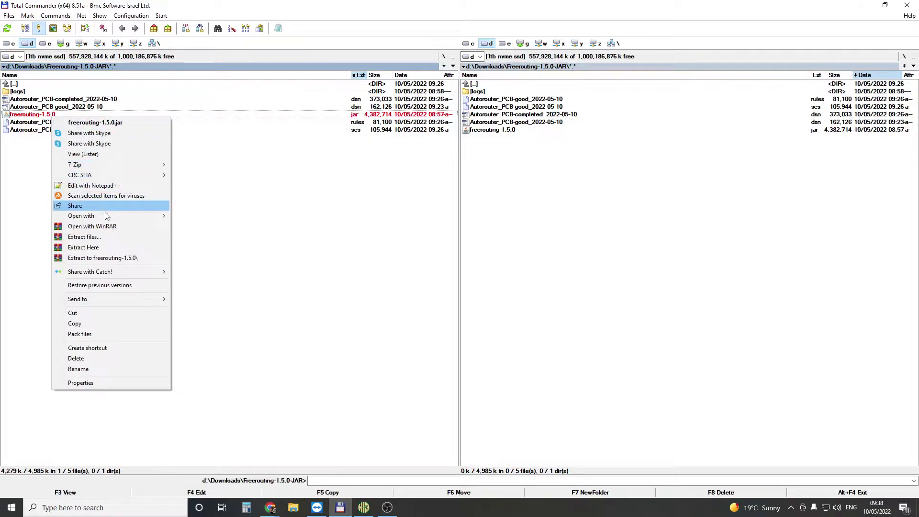
mouse_move(107, 216)
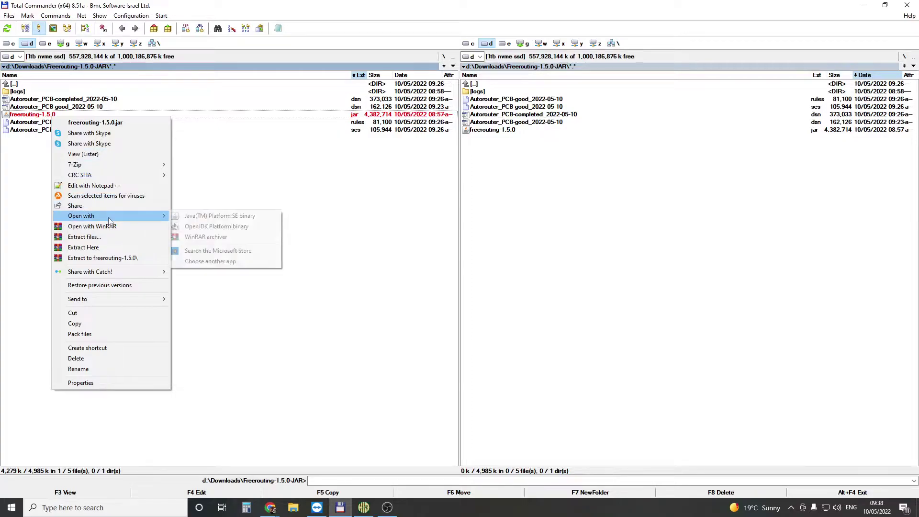
left_click(210, 228)
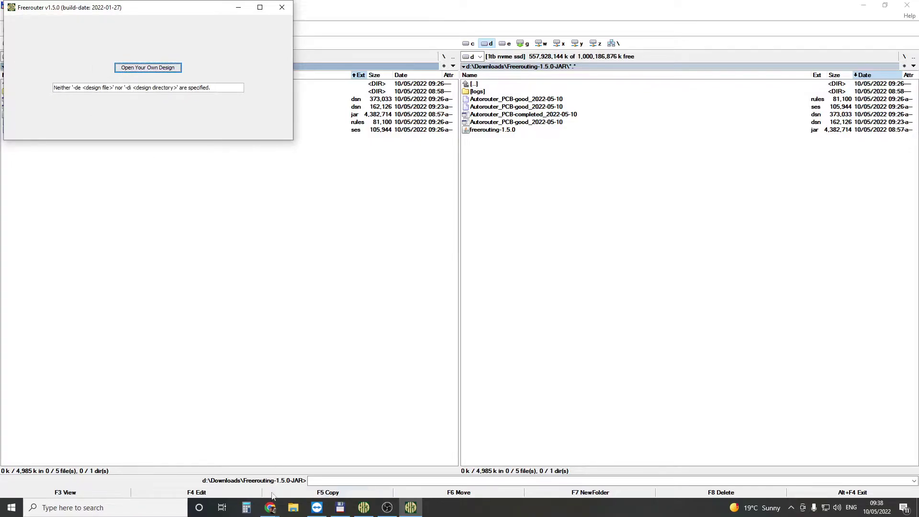
Switch to EasyEDA in Chrome and unroute all tracks on the whole PCB-good board.
mouse_move(270, 507)
left_click(216, 473)
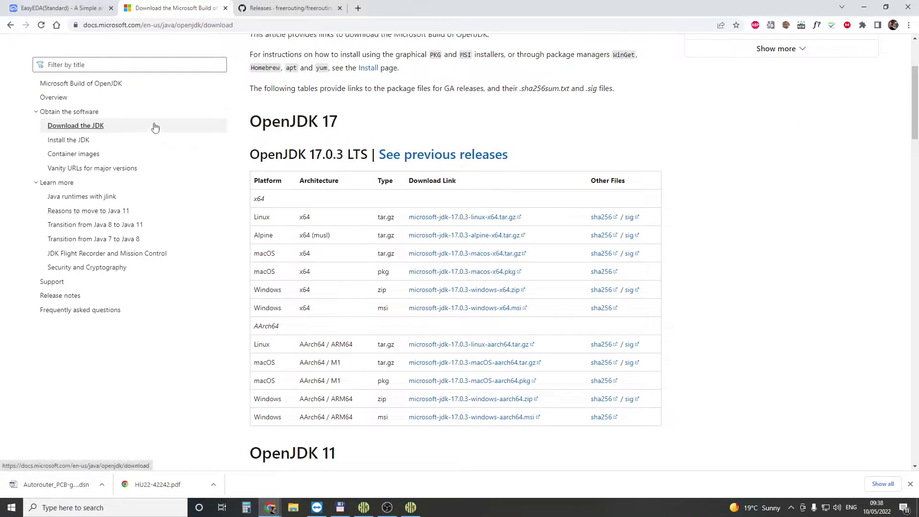
left_click(67, 12)
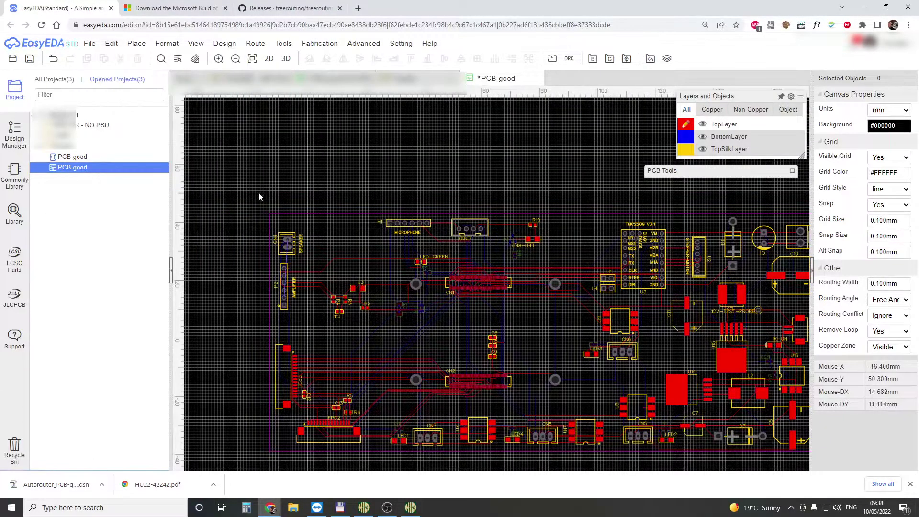
scroll(245, 178, "down", 1)
left_click_drag(245, 177, 680, 397)
left_click(255, 44)
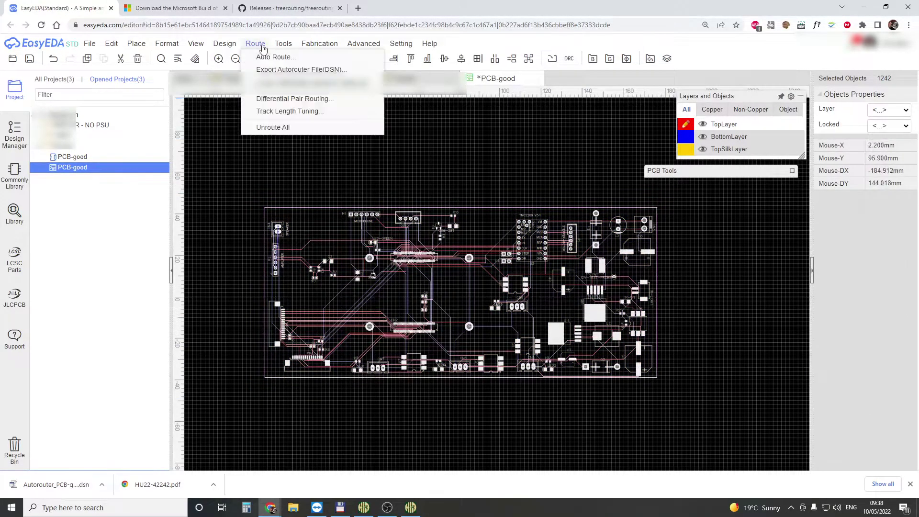
left_click(273, 127)
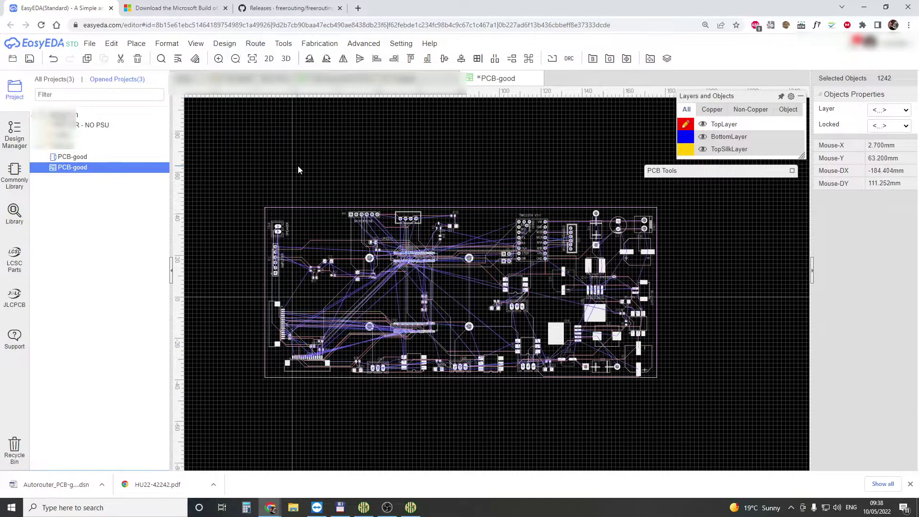
left_click(387, 185)
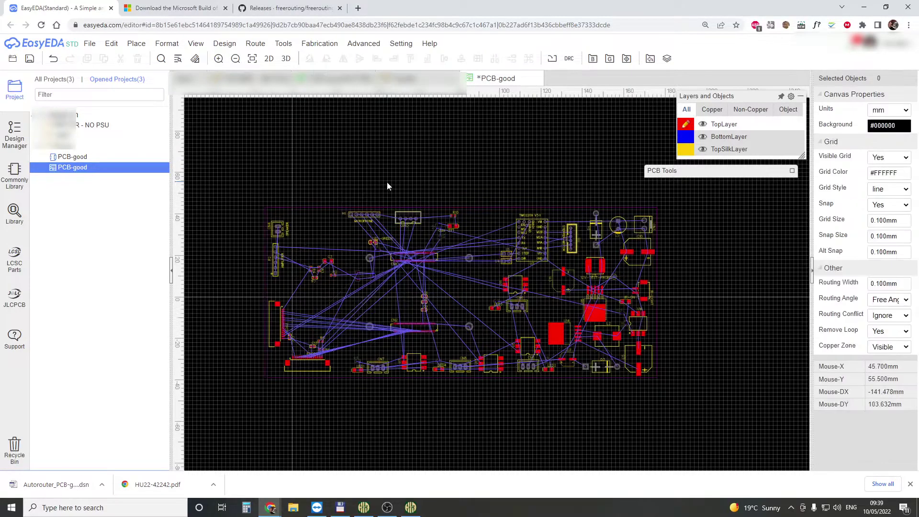
Save the unrouted PCB-good board and export it as an autorouter DSN file.
left_click(29, 59)
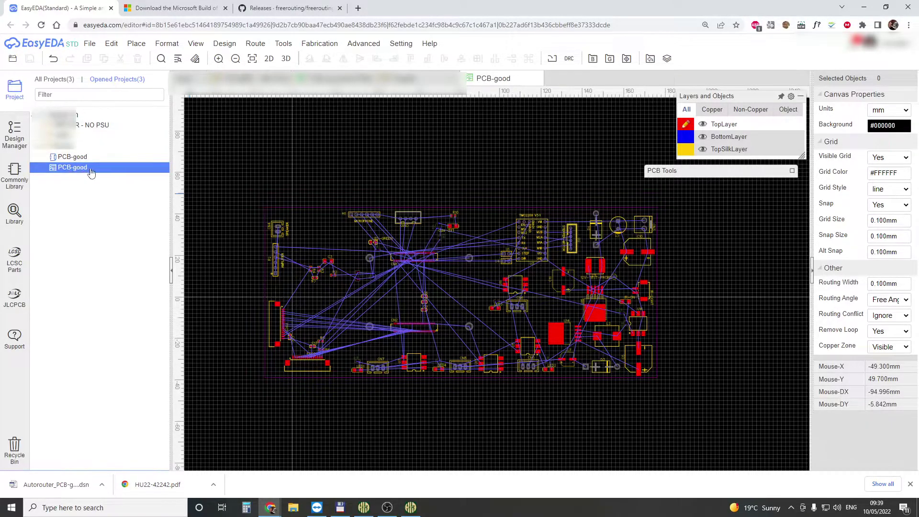
left_click(90, 44)
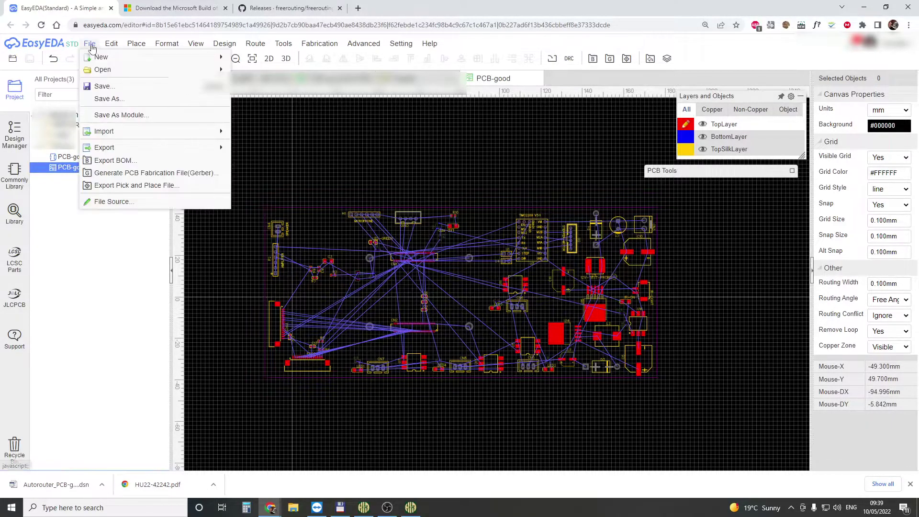
mouse_move(111, 150)
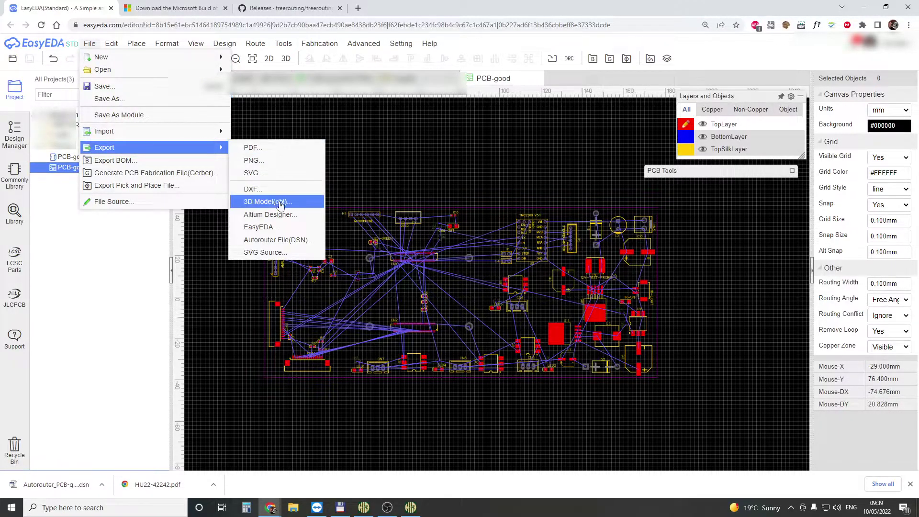
left_click(288, 244)
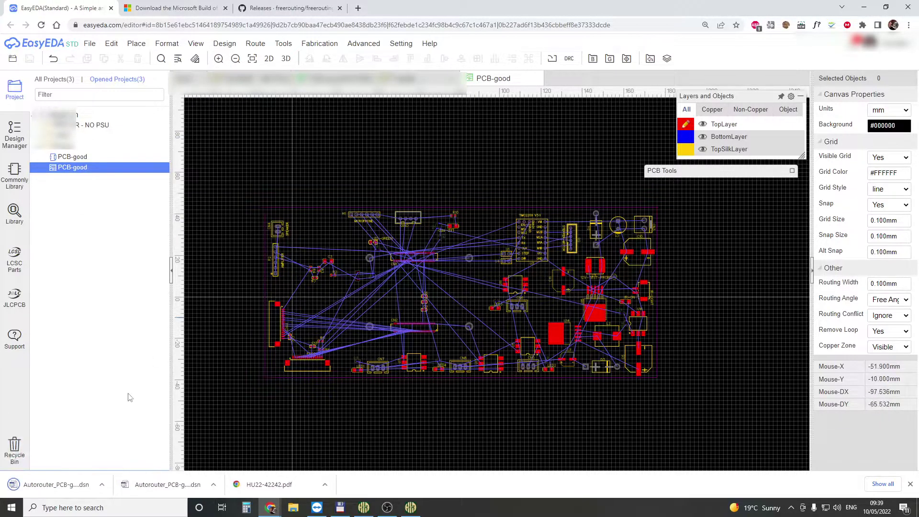
Switch to Freerouter, open Autorouter_PCB-good_2022-05-10 (1).dsn from Documents and move the launcher window clear of the board layout.
left_click(364, 510)
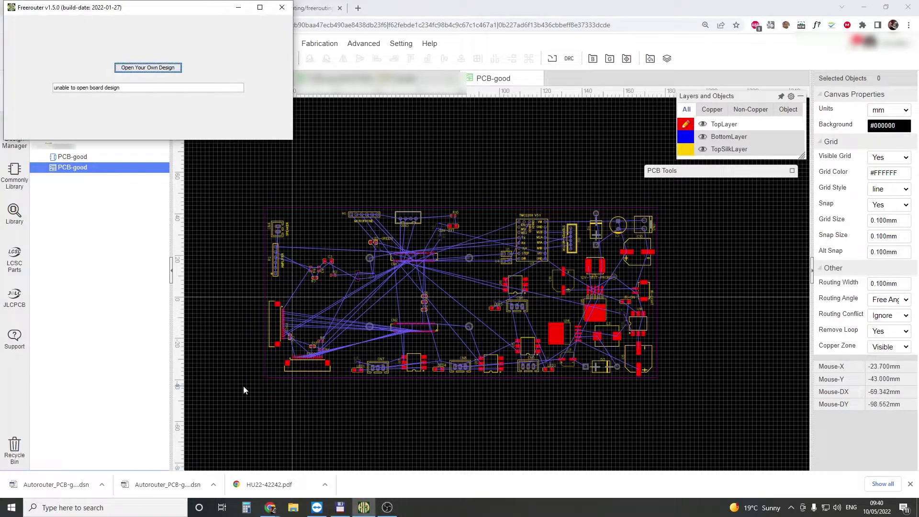
left_click(153, 70)
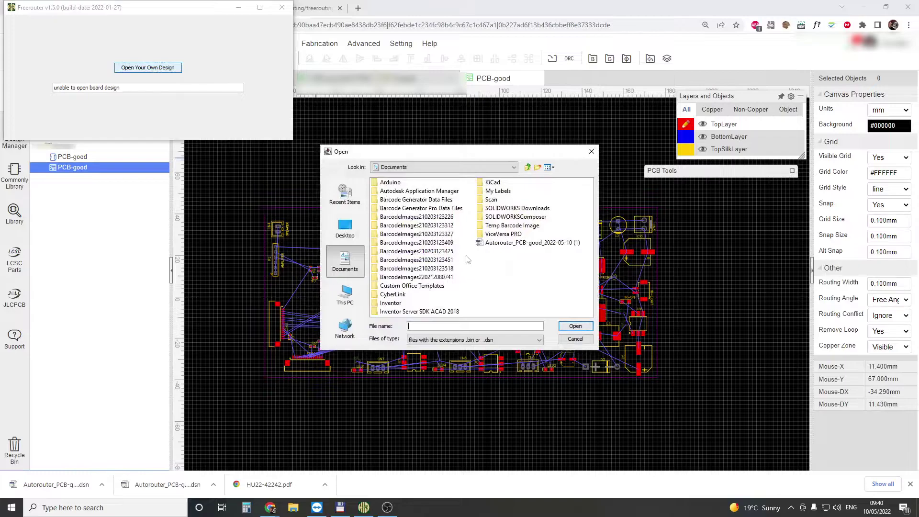
left_click(522, 245)
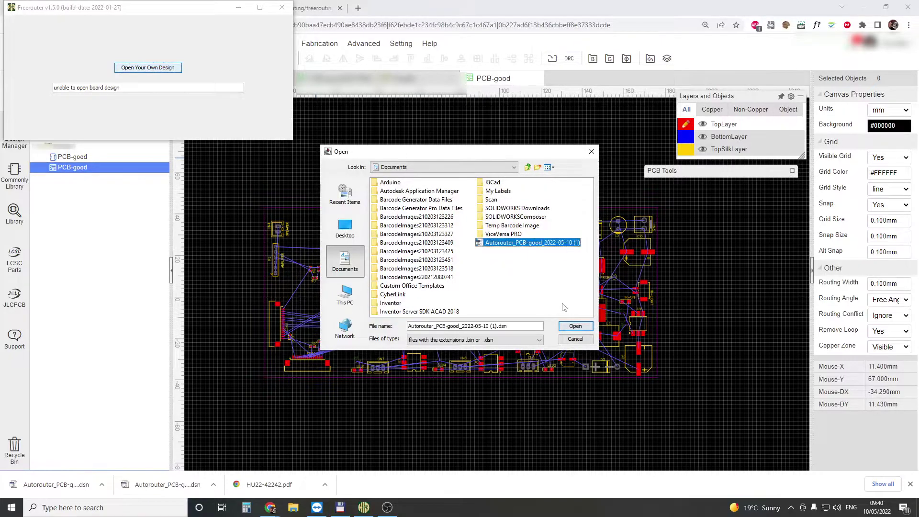
left_click(575, 327)
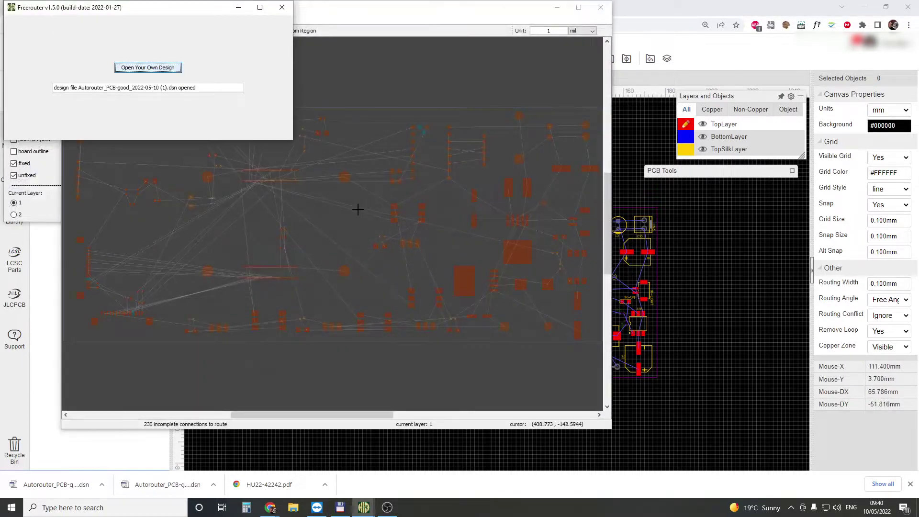
left_click_drag(208, 10, 820, 252)
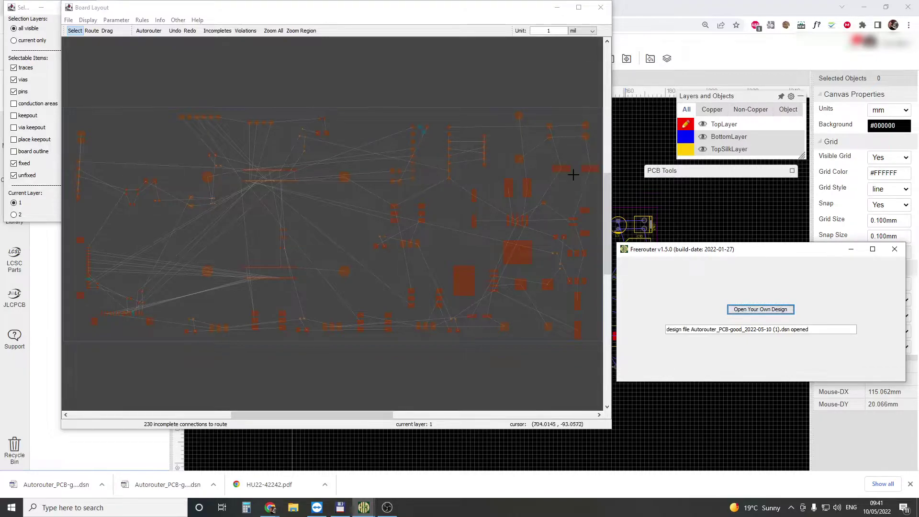
View the unrouted board in EasyEDA for comparison and return to Freerouter's Board Layout window.
left_click(556, 9)
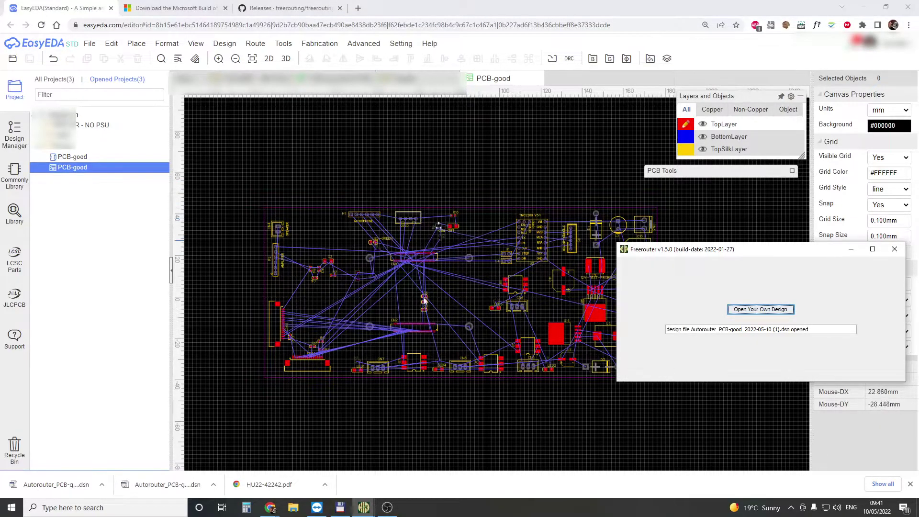
left_click(364, 508)
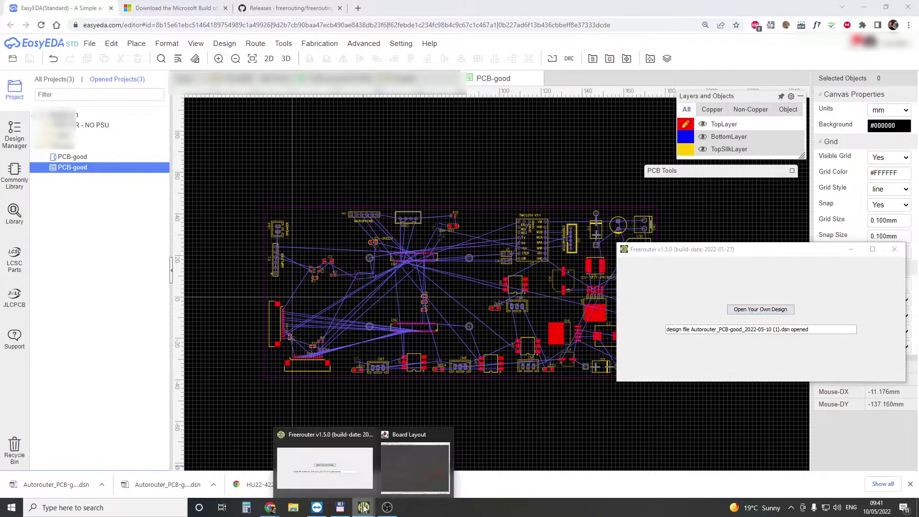
left_click(400, 477)
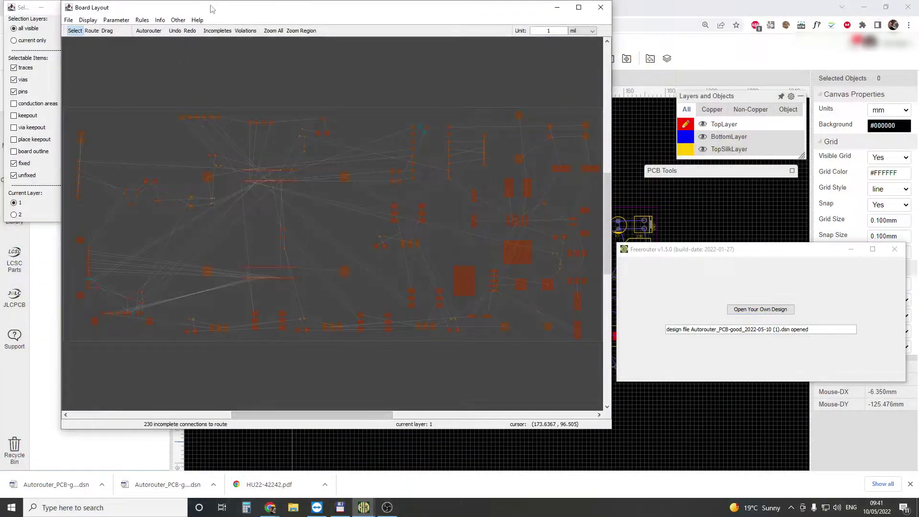
Autoroute the board, maximize the Board Layout window and stop the batch optimizer during its first pass.
left_click(147, 31)
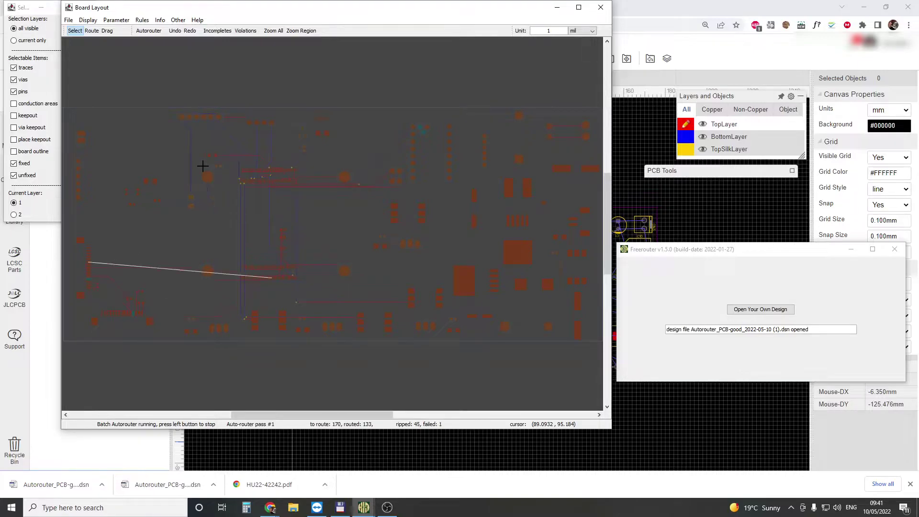
left_click(579, 7)
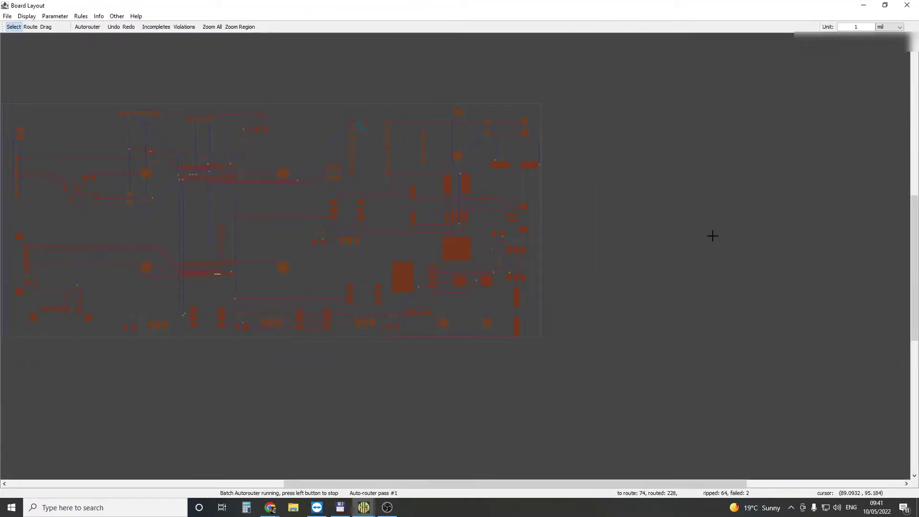
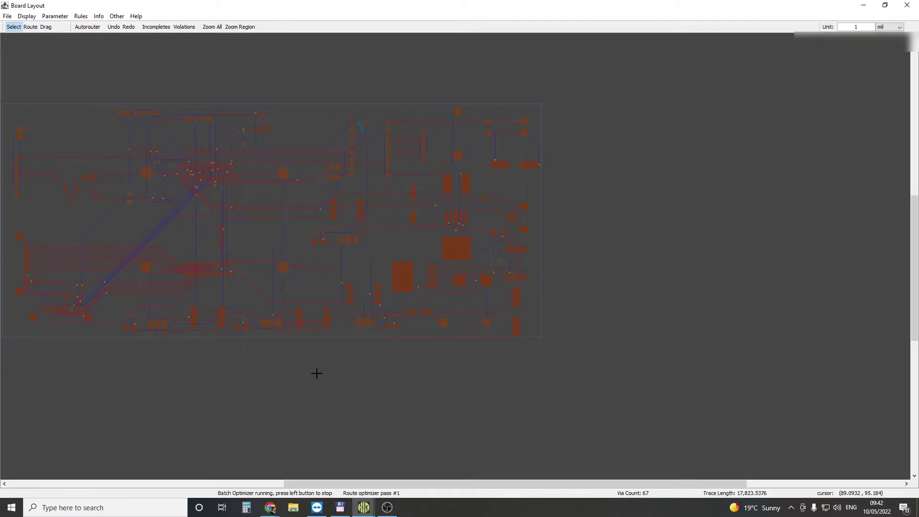
scroll(164, 181, "up", 4)
scroll(199, 218, "up", 3)
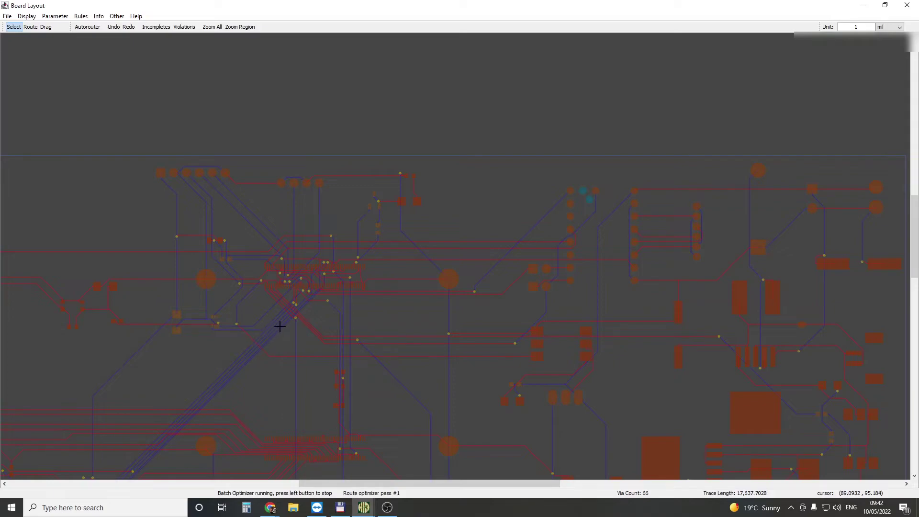
left_click(281, 325)
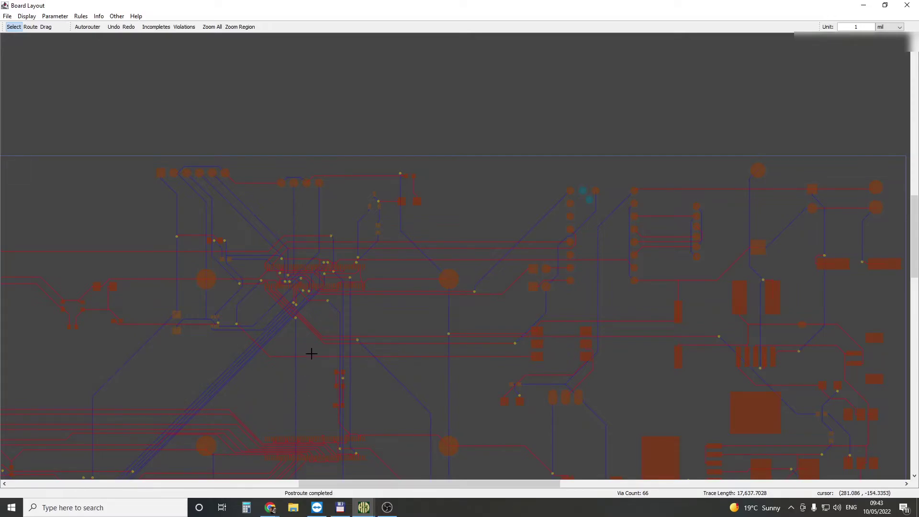
scroll(314, 321, "down", 3)
scroll(337, 267, "down", 1)
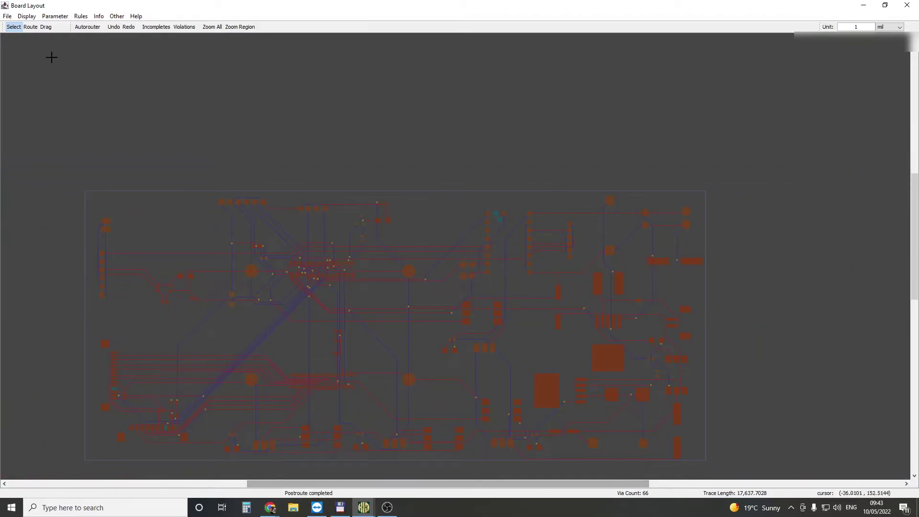
Save the routed design in Documents as Autorouter_PCB-good_2022-05-10 (1).dsn, keeping the .bin or .dsn file type.
left_click(8, 16)
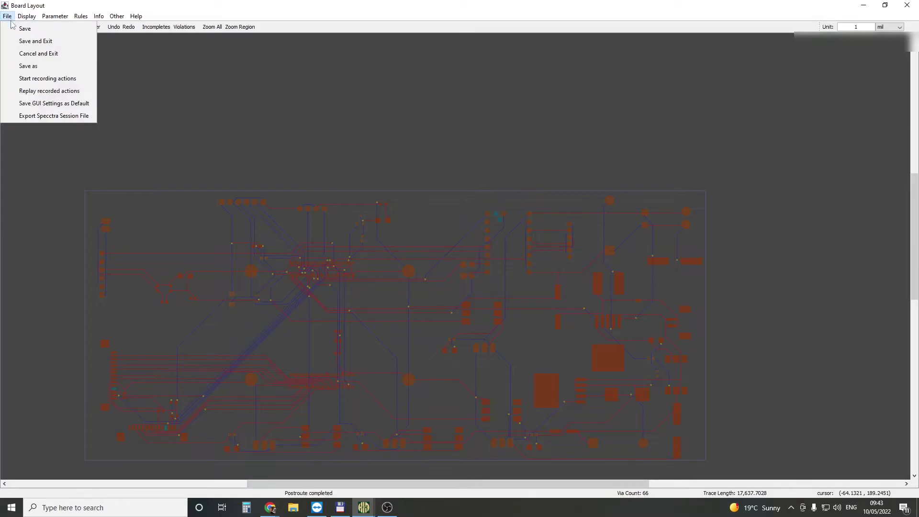
left_click(29, 66)
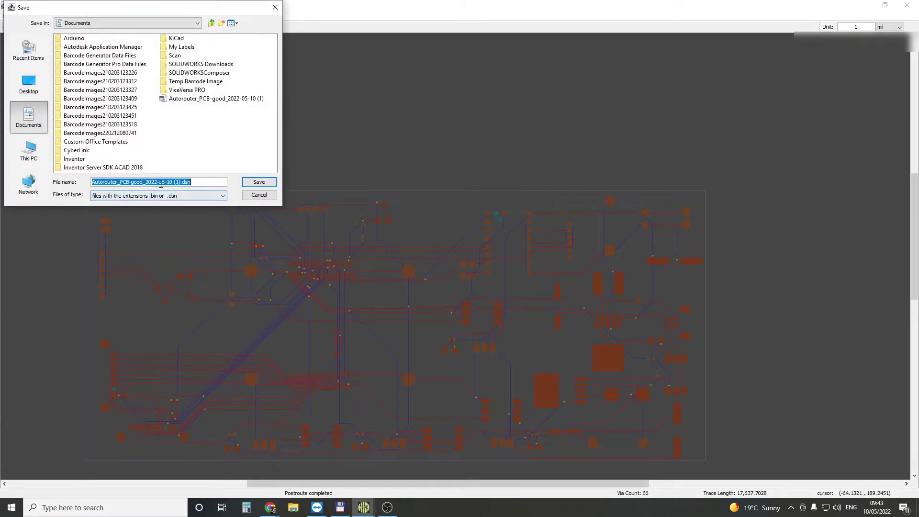
left_click(196, 196)
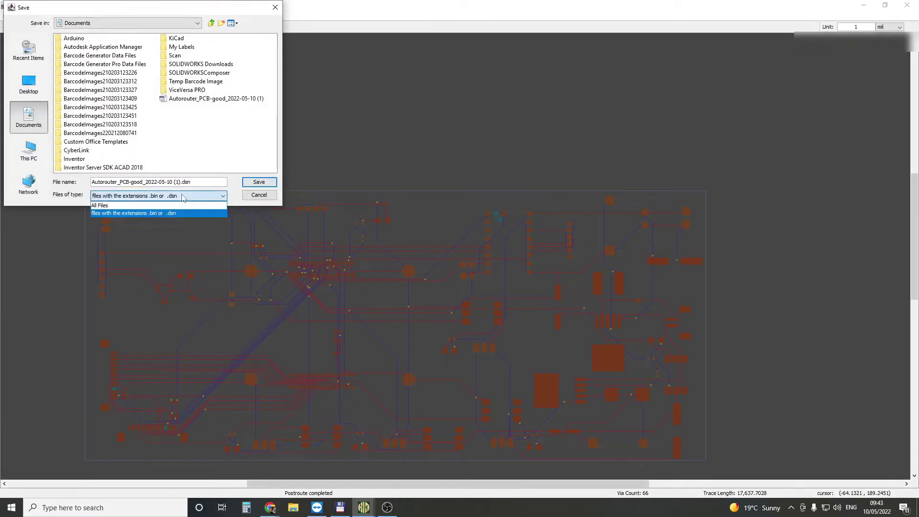
left_click(191, 211)
left_click(259, 182)
Export the routed board as a Specctra session file and also save the rules for reuse.
left_click(7, 16)
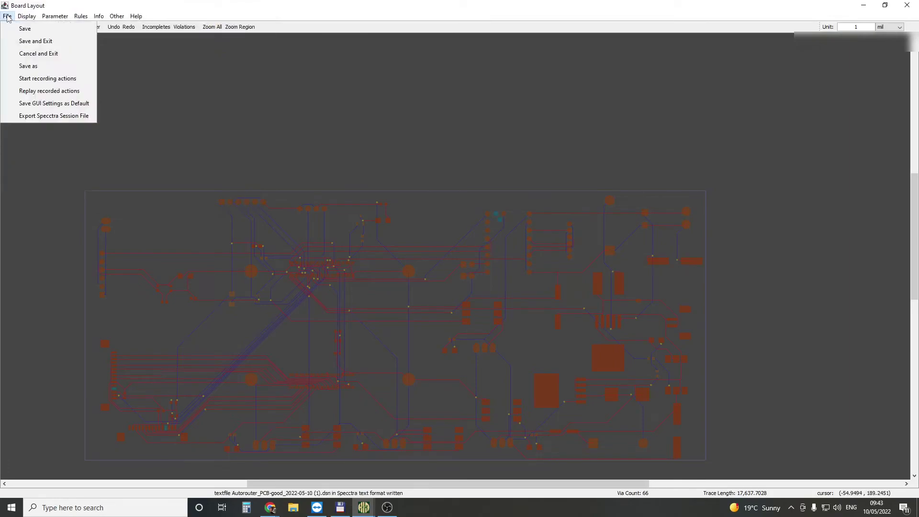
left_click(41, 117)
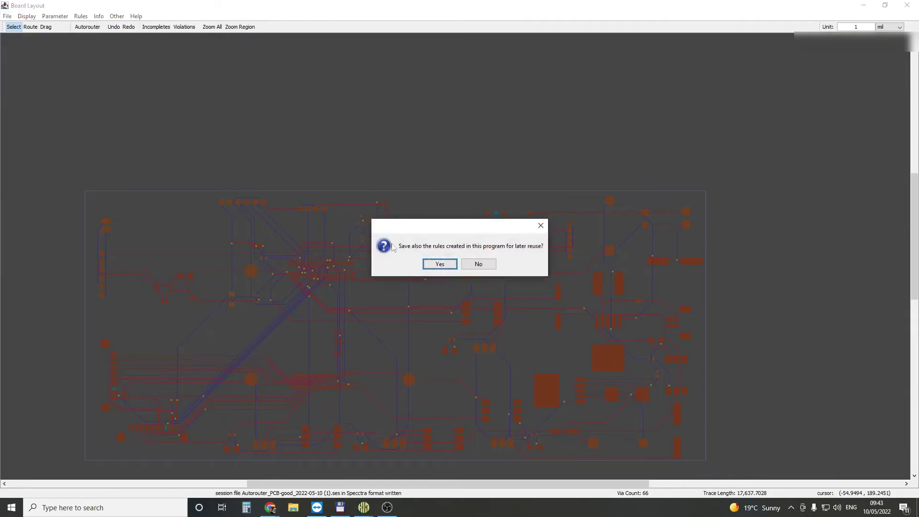
left_click(439, 263)
Switch to EasyEDA in Chrome and import the autorouter session file Autorouter_PCB-good_2022-05-10 (1).ses from Documents into PCB-good.
left_click(271, 508)
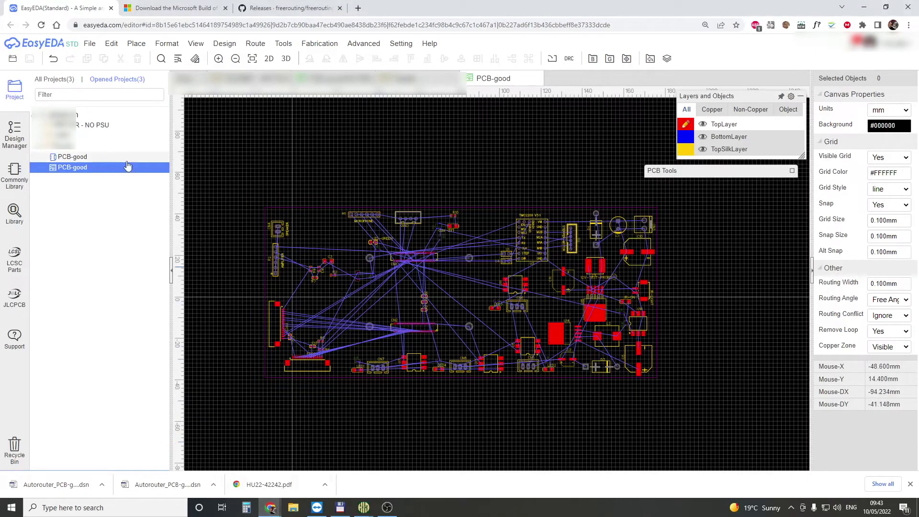
left_click(90, 43)
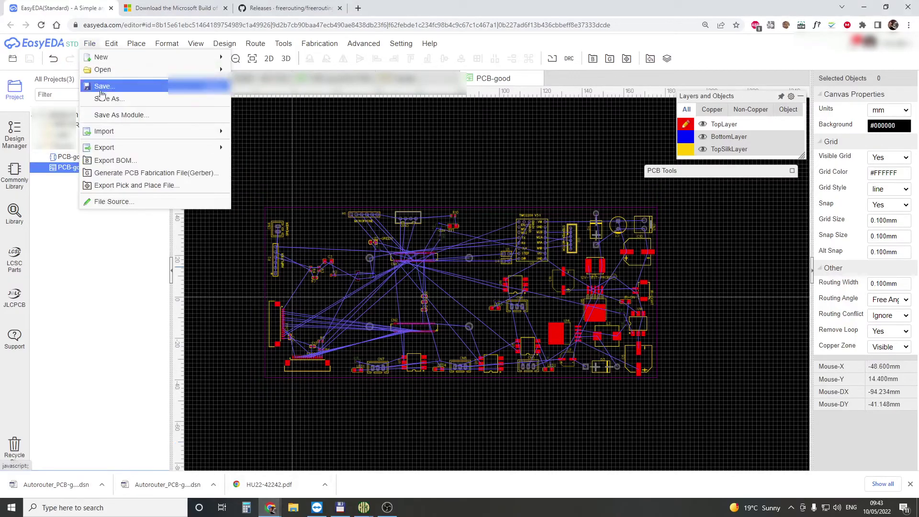
left_click(109, 132)
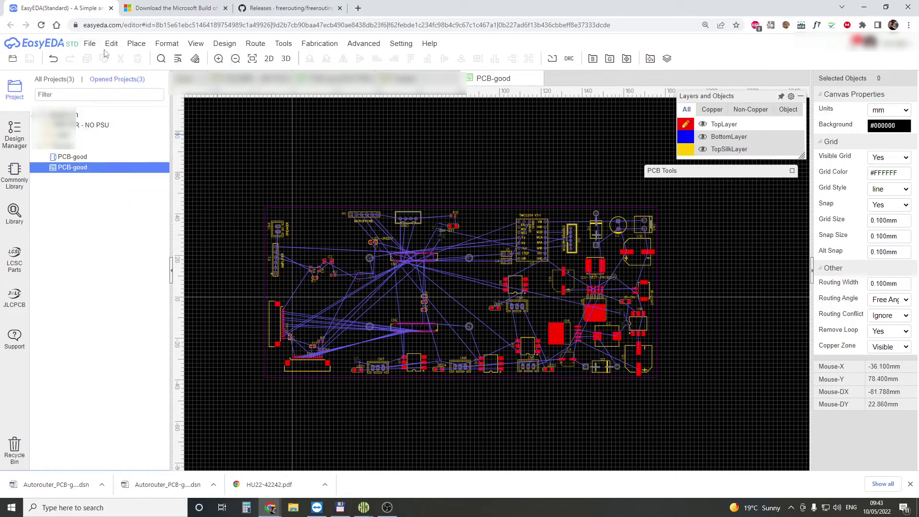
left_click(90, 43)
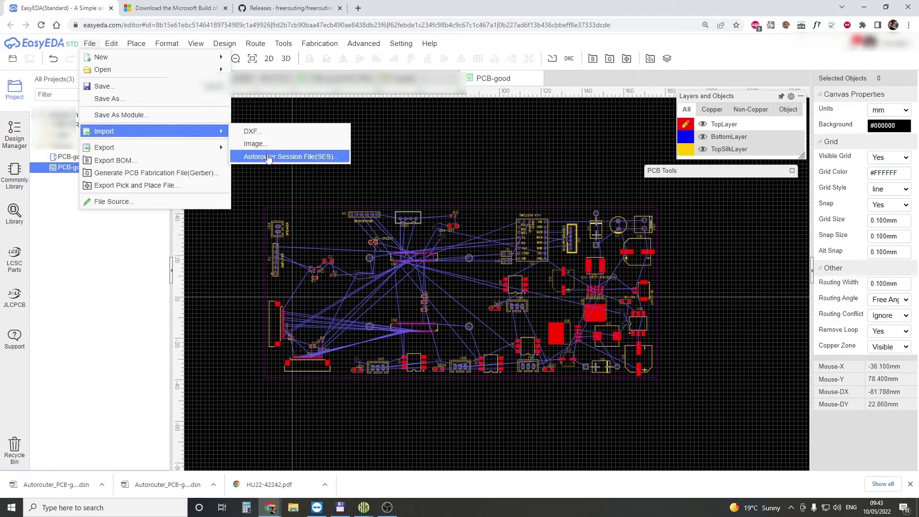
left_click(278, 158)
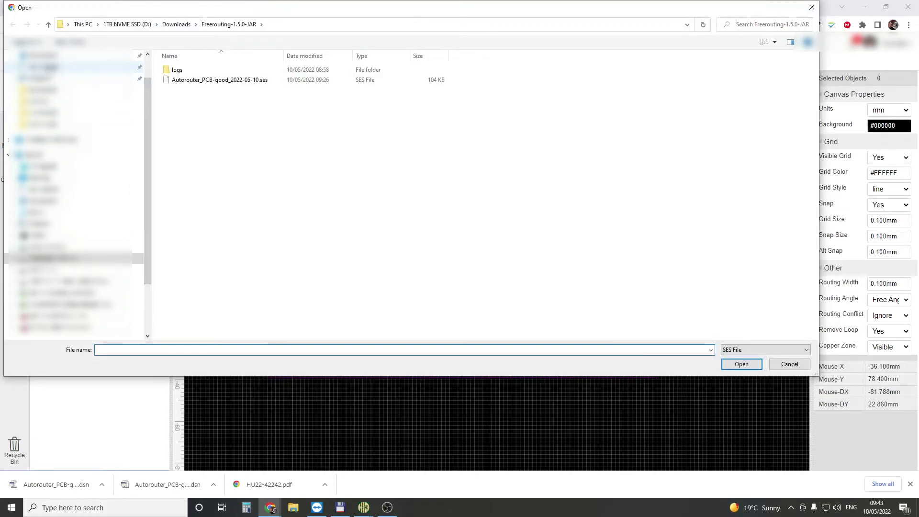
left_click(43, 66)
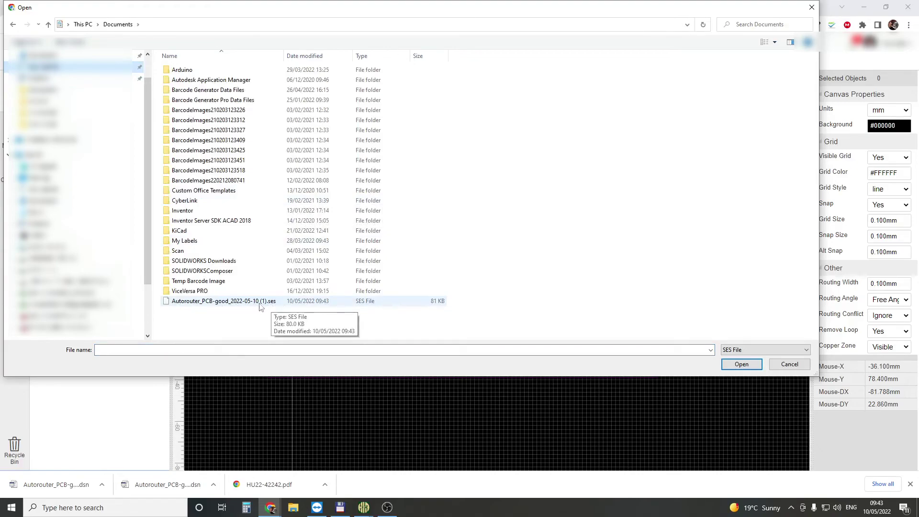
left_click(231, 301)
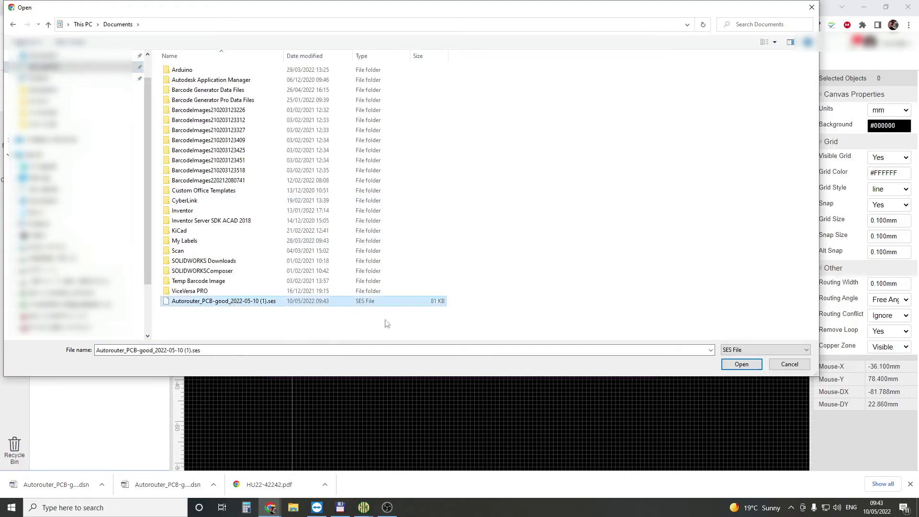
left_click(742, 365)
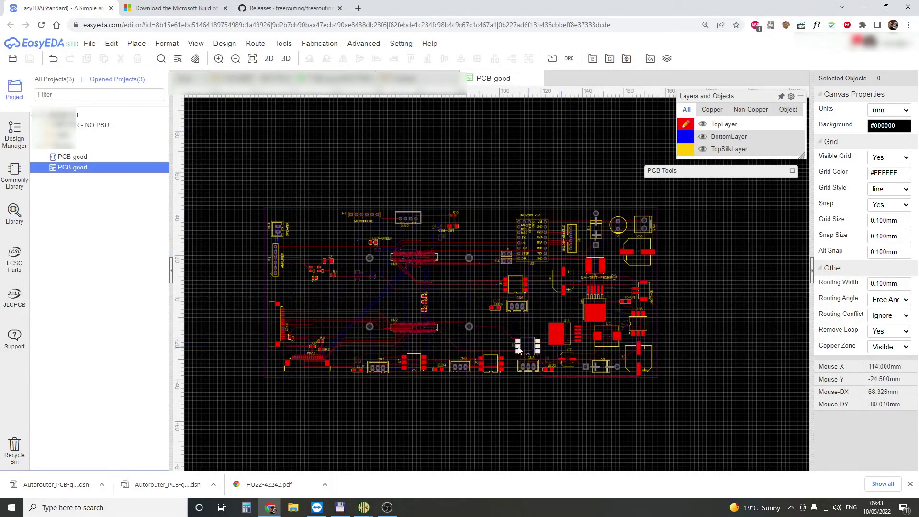
Examine the imported tracks around connectors CN1 and CN2 and across the whole PCB-good board.
scroll(430, 293, "up", 2)
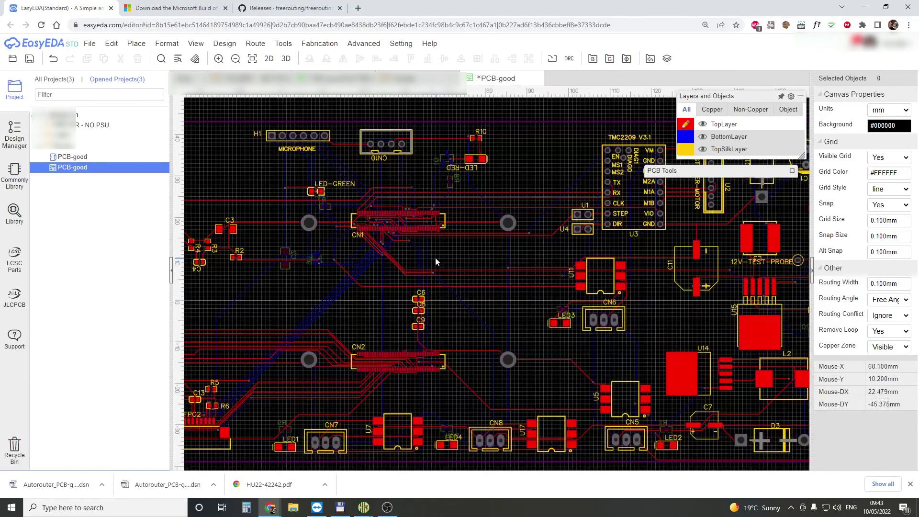
scroll(420, 232, "up", 2)
scroll(482, 263, "down", 1)
scroll(481, 264, "down", 1)
scroll(481, 263, "down", 1)
scroll(482, 264, "down", 1)
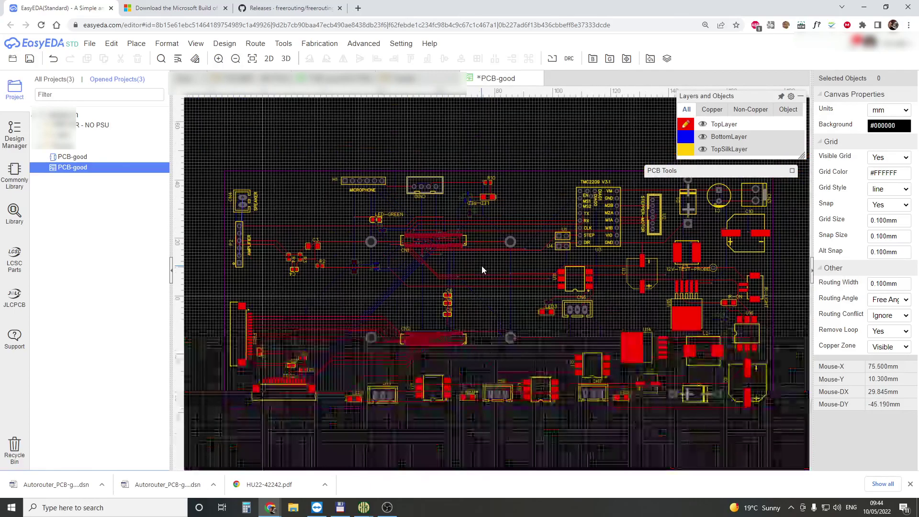